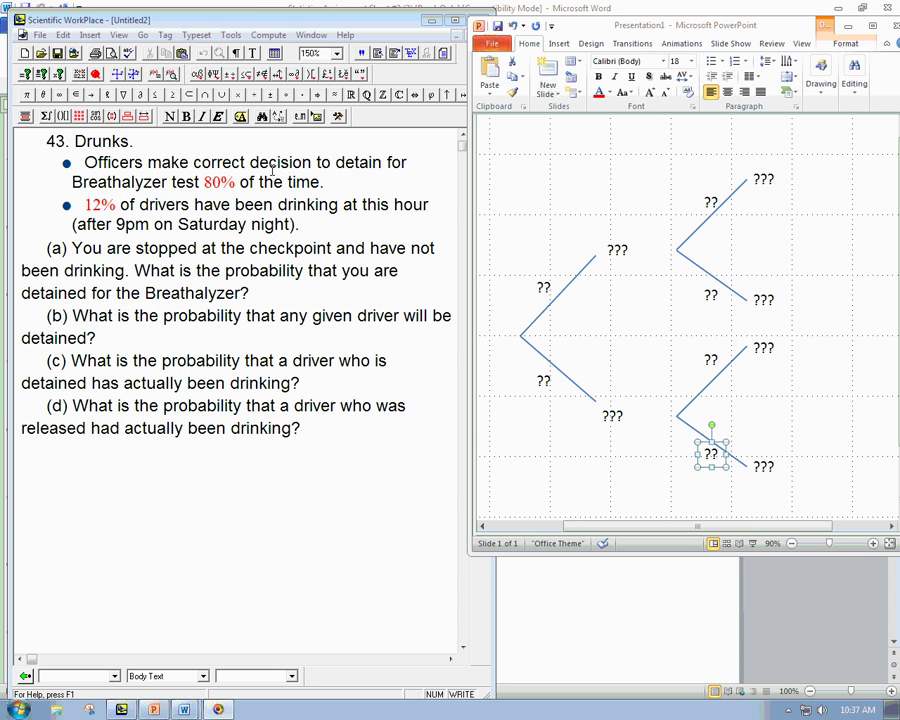
Add the line 'Draw a tree diagram' below question (d)
{"action": "left_click", "coordinate": [290, 483]}
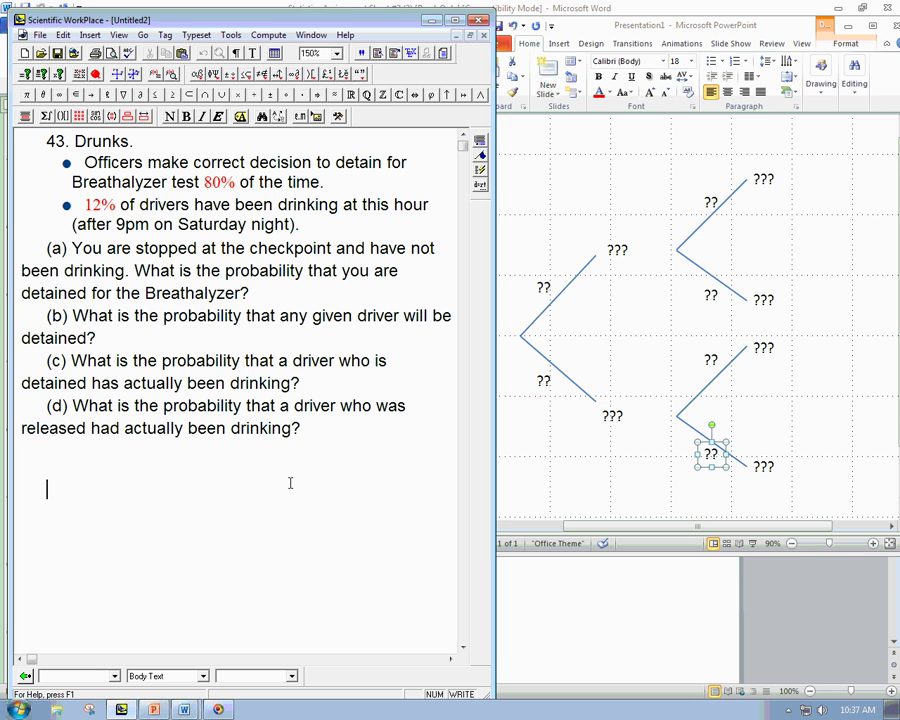
{"action": "type", "text": "Draw a tree "}
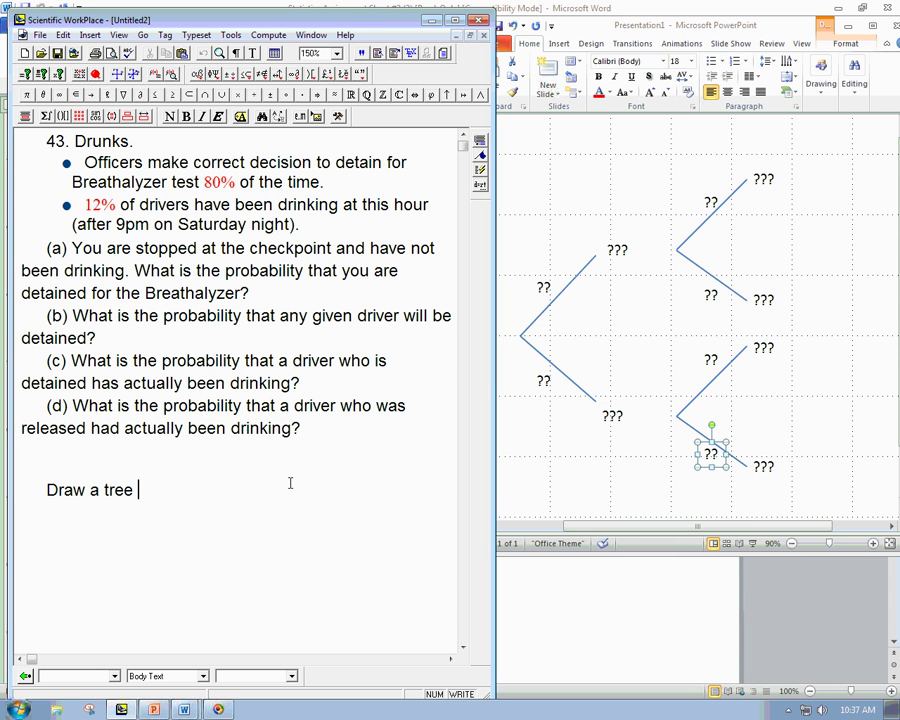
{"action": "type", "text": "diagram"}
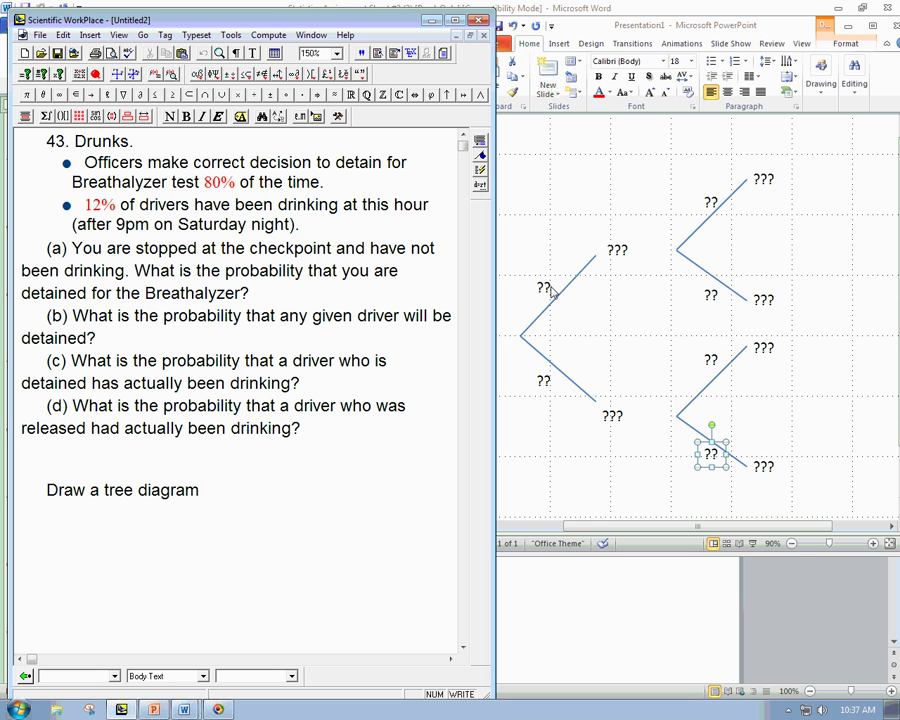
Label the first-level tree nodes Drinking and Not drinking
{"action": "left_click", "coordinate": [614, 248]}
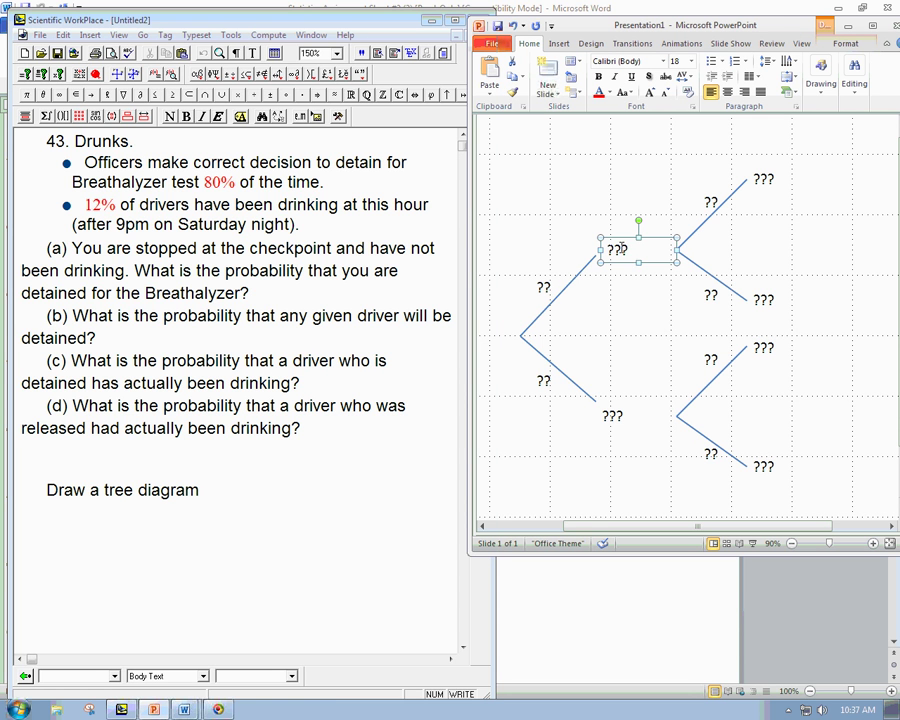
{"action": "left_click_drag", "start_coordinate": [607, 250], "coordinate": [629, 252]}
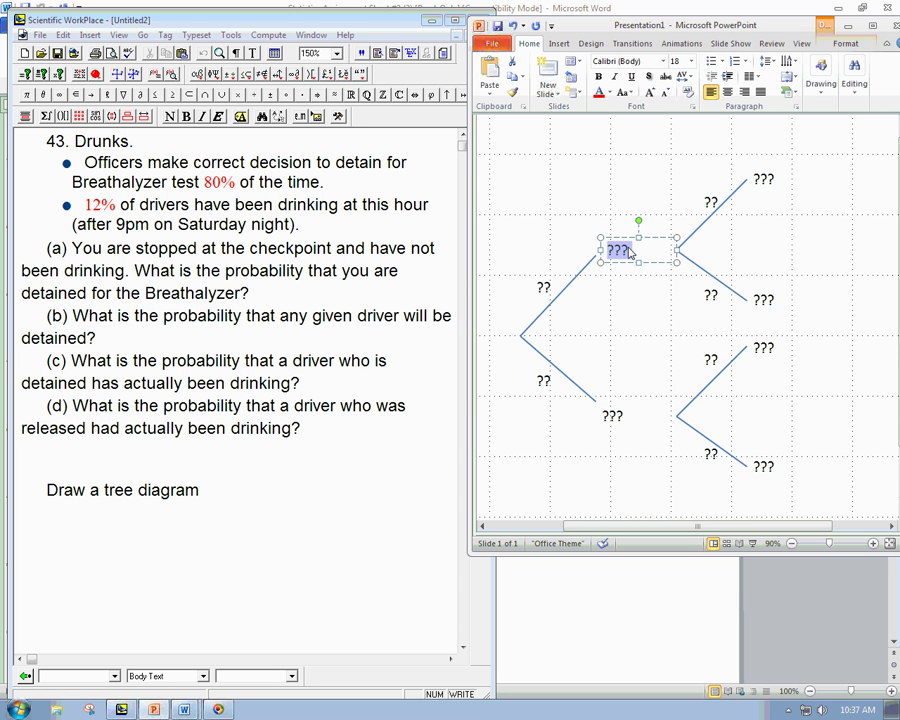
{"action": "type", "text": "Drinking"}
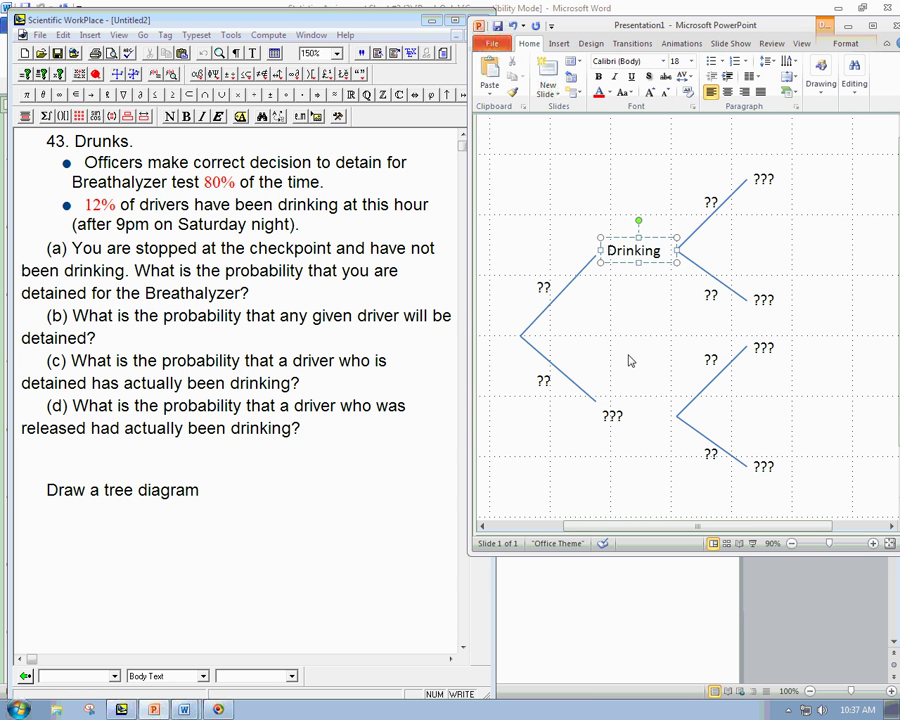
{"action": "left_click", "coordinate": [604, 415]}
{"action": "left_click_drag", "start_coordinate": [603, 415], "coordinate": [622, 416]}
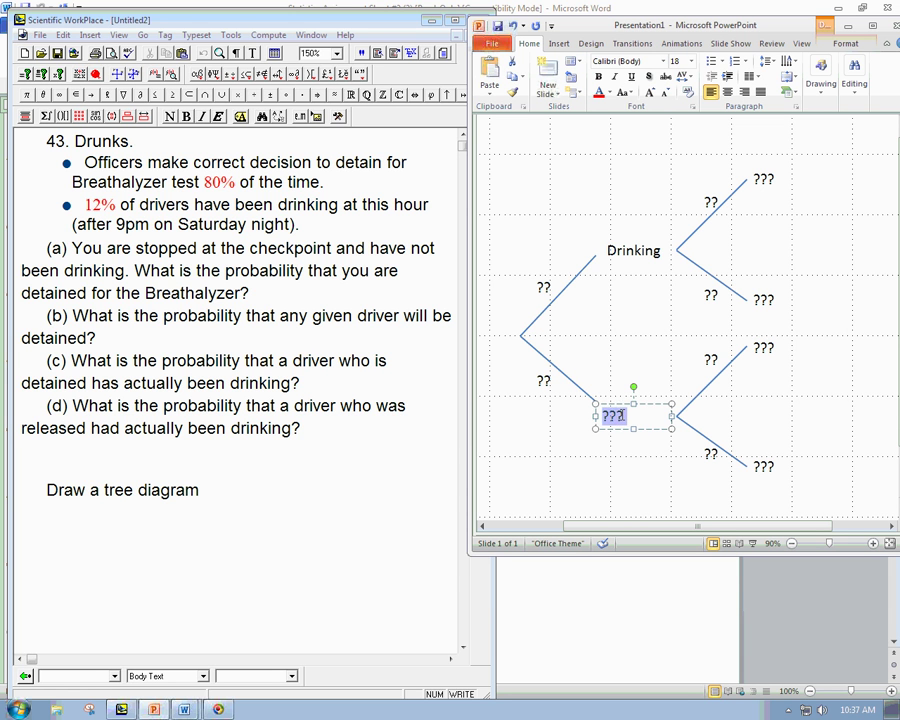
{"action": "type", "text": "Not drin"}
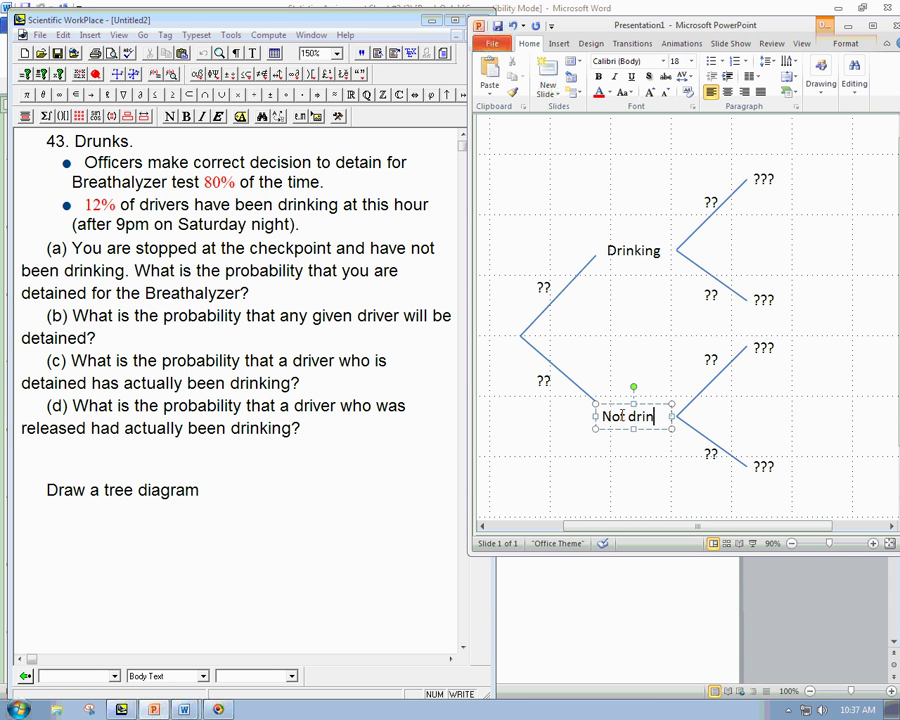
{"action": "type", "text": "king"}
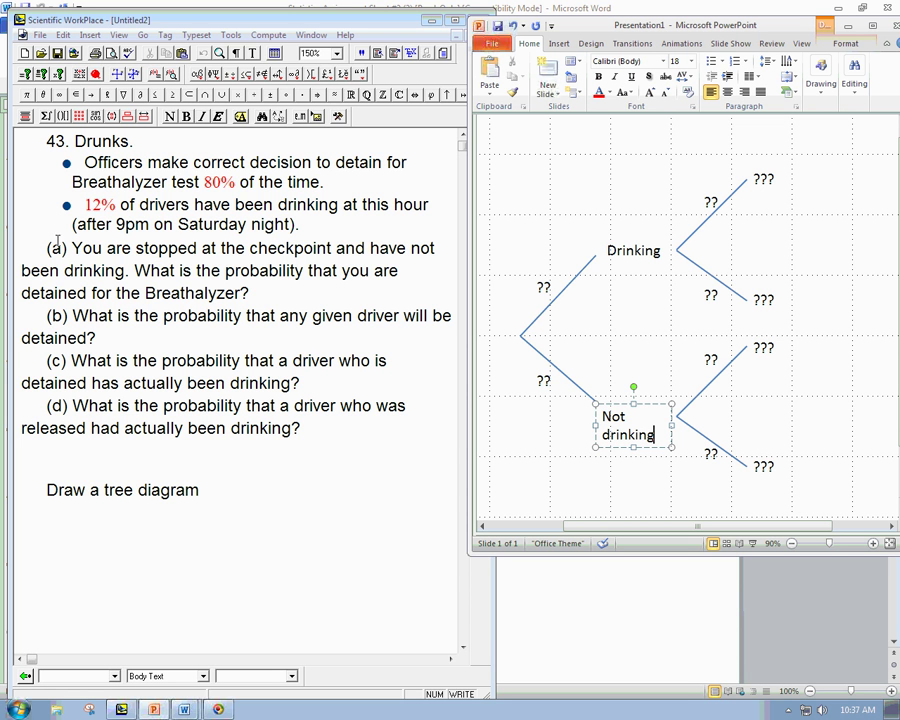
Set the Drinking branch probability to 0.12 and widen its label to fit
{"action": "left_click", "coordinate": [551, 290]}
{"action": "key", "text": "BackSpace"}
{"action": "key", "text": "BackSpace"}
{"action": "type", "text": "0.12"}
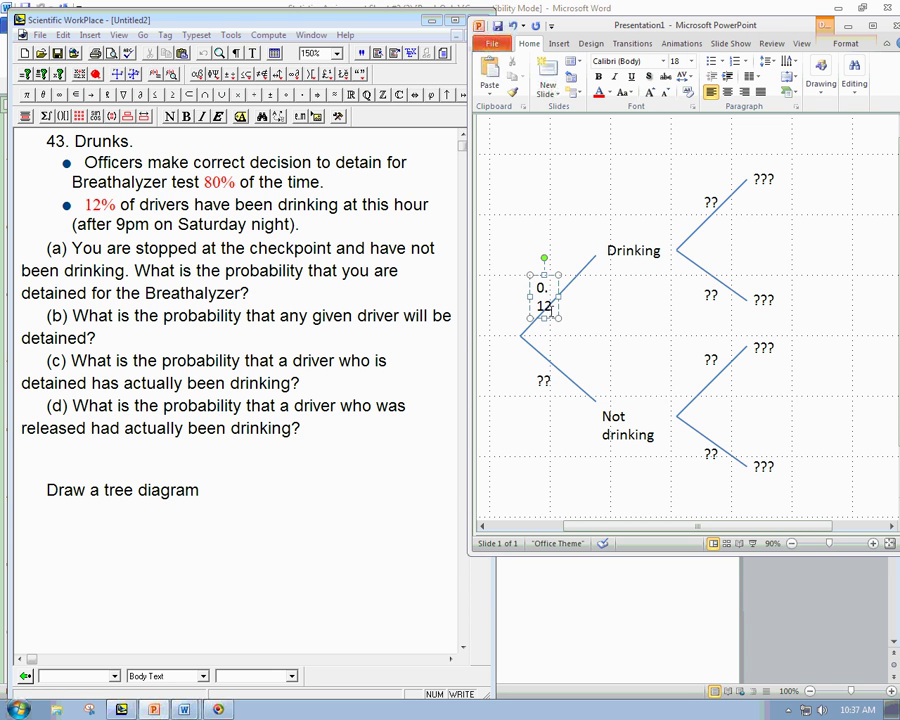
{"action": "left_click", "coordinate": [541, 380]}
{"action": "left_click", "coordinate": [538, 288]}
{"action": "left_click_drag", "start_coordinate": [528, 296], "coordinate": [569, 291]}
Set the Not drinking branch probability to 0.88
{"action": "left_click", "coordinate": [538, 380]}
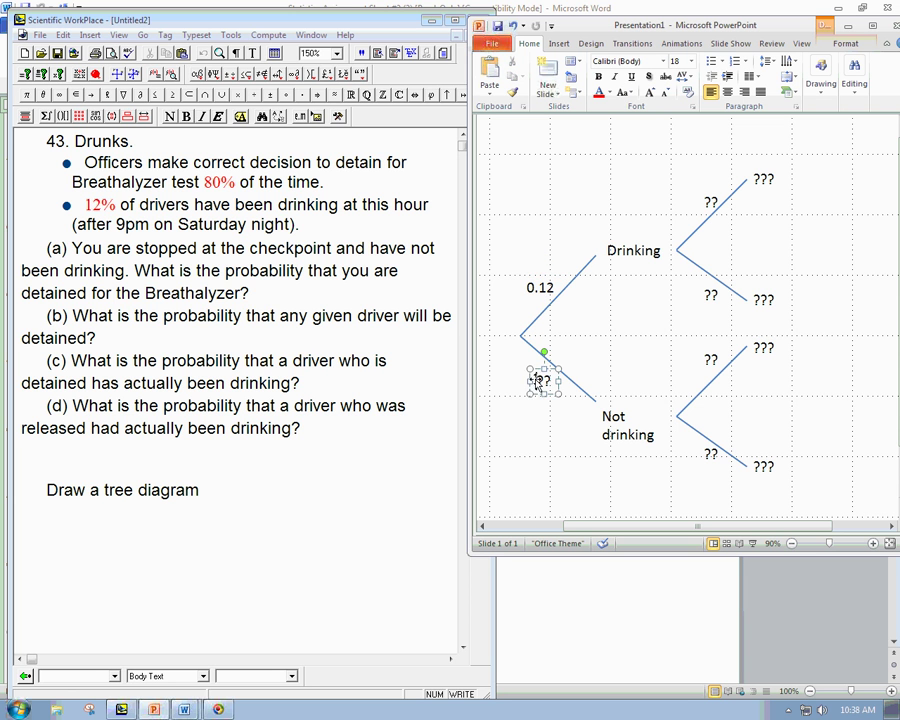
{"action": "left_click_drag", "start_coordinate": [516, 378], "coordinate": [509, 381]}
{"action": "key", "text": "Delete"}
{"action": "key", "text": "ctrl+z"}
{"action": "double_click", "coordinate": [519, 381]}
{"action": "type", "text": "0.88"}
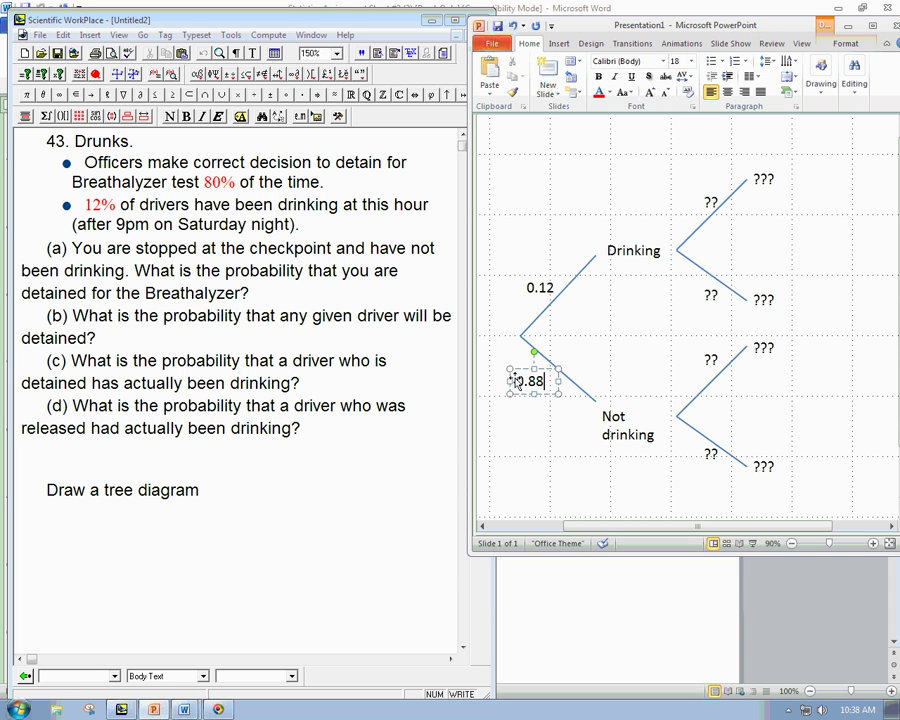
{"action": "left_click", "coordinate": [631, 262]}
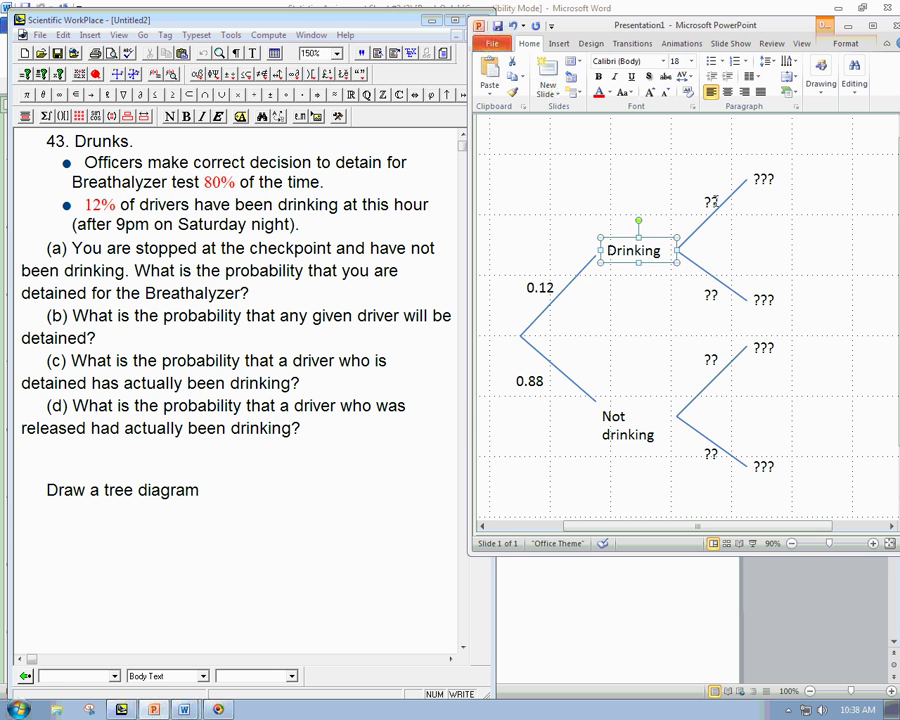
Label the Drinking branch's end nodes Detained and Not detained
{"action": "left_click", "coordinate": [773, 185]}
{"action": "key", "text": "BackSpace"}
{"action": "key", "text": "BackSpace"}
{"action": "key", "text": "BackSpace"}
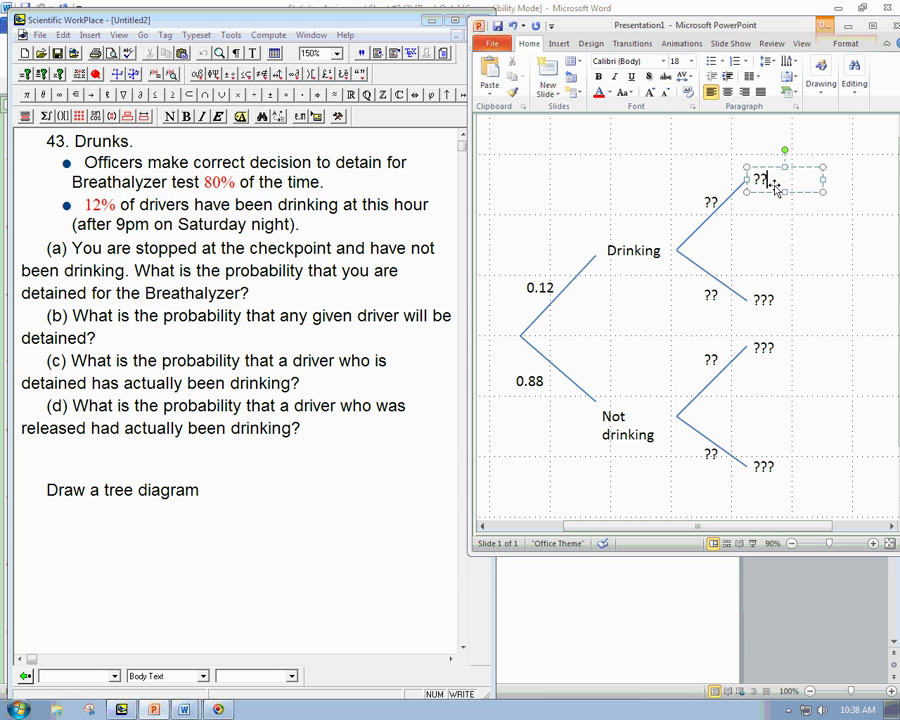
{"action": "type", "text": "Detained"}
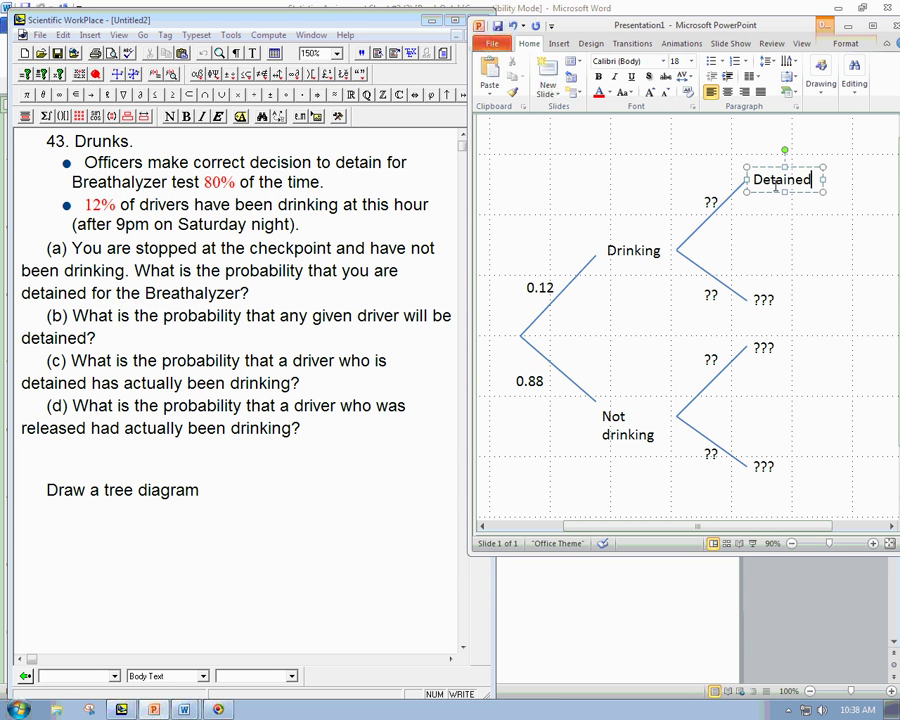
{"action": "left_click", "coordinate": [767, 300]}
{"action": "key", "text": "BackSpace"}
{"action": "key", "text": "BackSpace"}
{"action": "key", "text": "Delete"}
{"action": "type", "text": "Not det"}
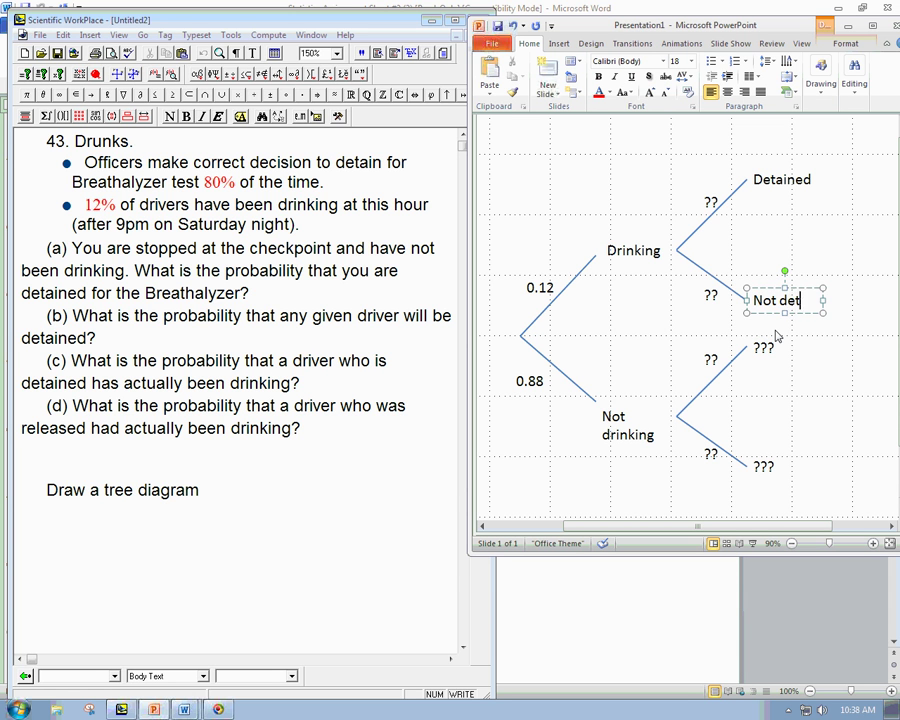
{"action": "type", "text": "ained"}
Label the Not drinking branch's end nodes Detained and Not detained
{"action": "left_click", "coordinate": [768, 348]}
{"action": "key", "text": "Escape"}
{"action": "left_click", "coordinate": [775, 348]}
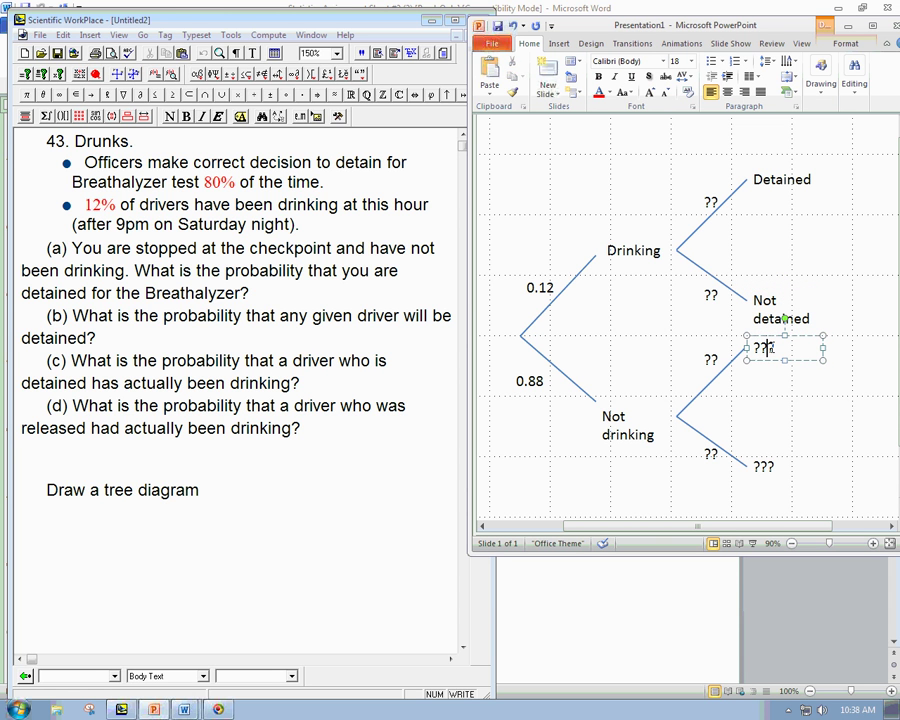
{"action": "left_click_drag", "start_coordinate": [775, 348], "coordinate": [768, 347]}
{"action": "double_click", "coordinate": [771, 348]}
{"action": "type", "text": "Detained"}
{"action": "left_click", "coordinate": [765, 466]}
{"action": "double_click", "coordinate": [772, 470]}
{"action": "type", "text": "Not"}
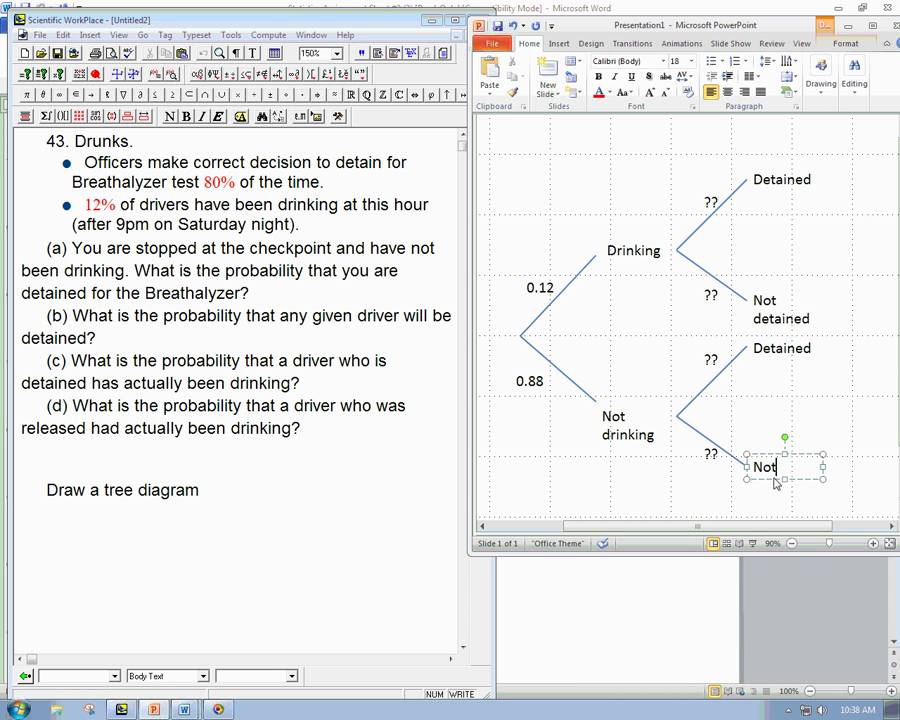
{"action": "type", "text": " detained"}
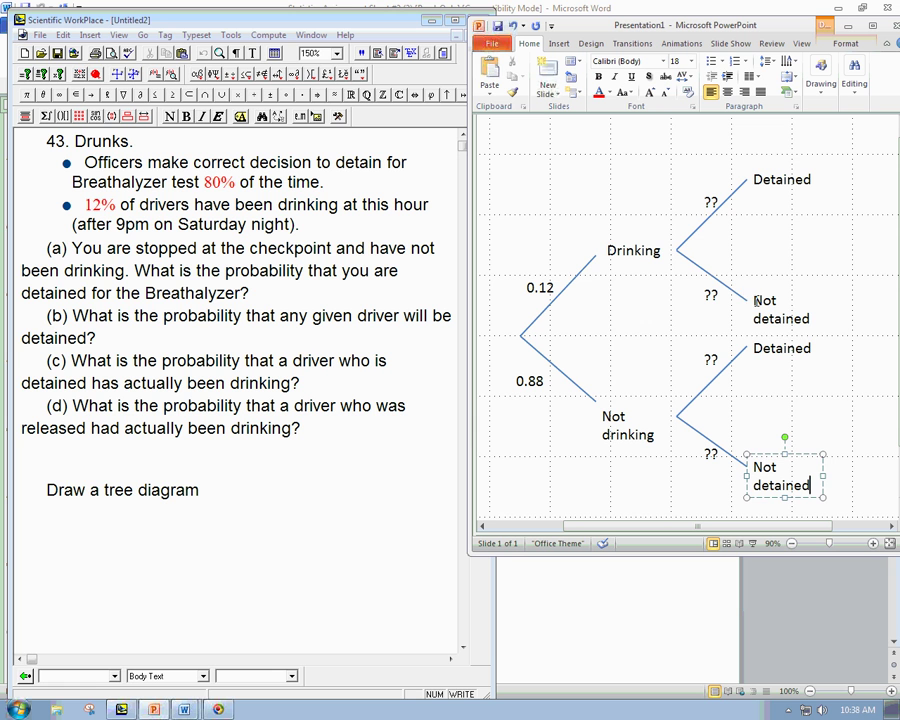
{"action": "left_click", "coordinate": [710, 201]}
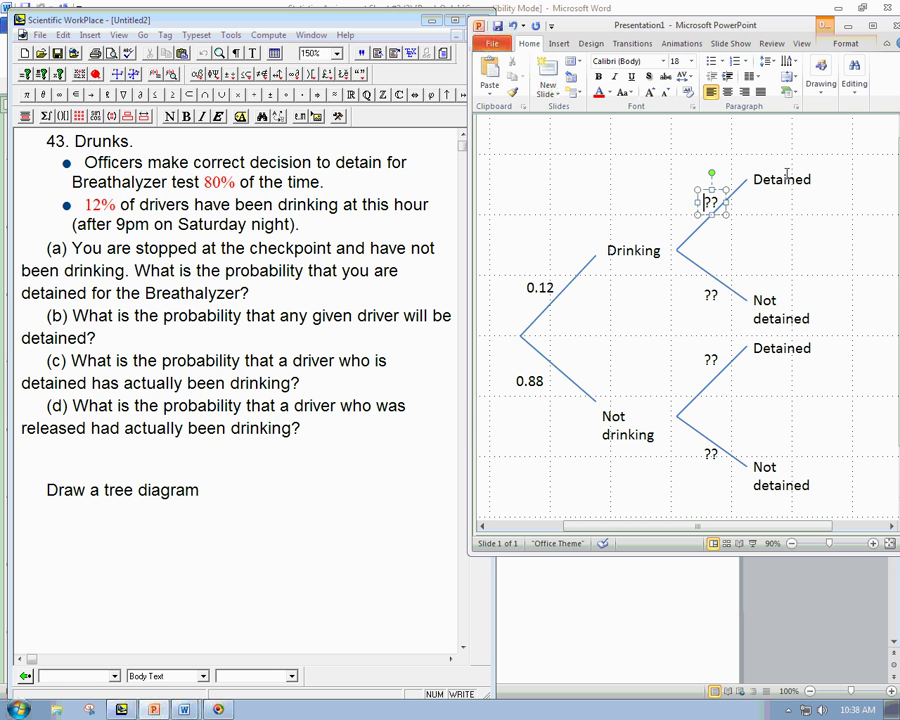
Label Drinking's second-stage branches 0.80 (Detained) and 0.20 (Not detained)
{"action": "left_click_drag", "start_coordinate": [697, 201], "coordinate": [677, 201]}
{"action": "left_click", "coordinate": [697, 203]}
{"action": "key", "text": "BackSpace"}
{"action": "key", "text": "BackSpace"}
{"action": "type", "text": "0.80"}
{"action": "left_click", "coordinate": [712, 295]}
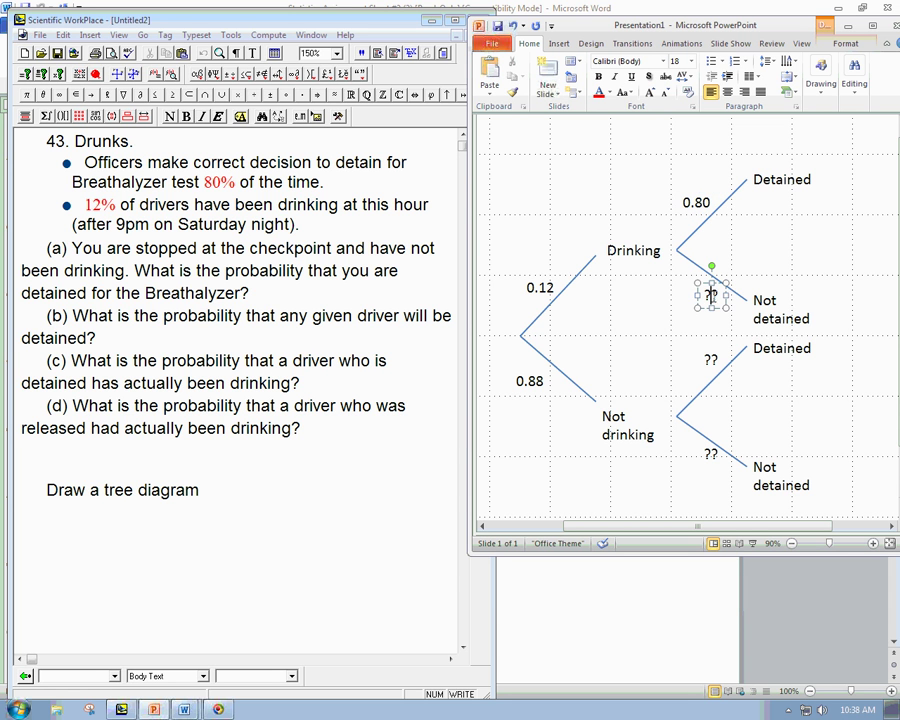
{"action": "key", "text": "BackSpace"}
{"action": "key", "text": "BackSpace"}
{"action": "type", "text": "0.20"}
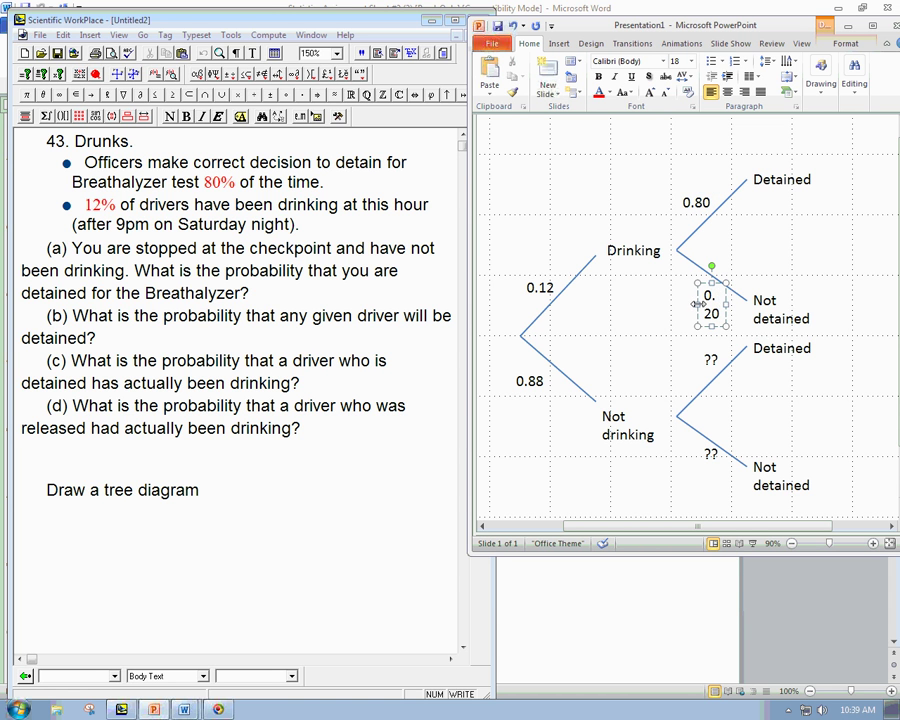
{"action": "left_click_drag", "start_coordinate": [690, 308], "coordinate": [679, 306]}
Label Not drinking's second-stage branches 0.20 (Detained) and 0.80 (Not detained)
{"action": "left_click", "coordinate": [709, 359]}
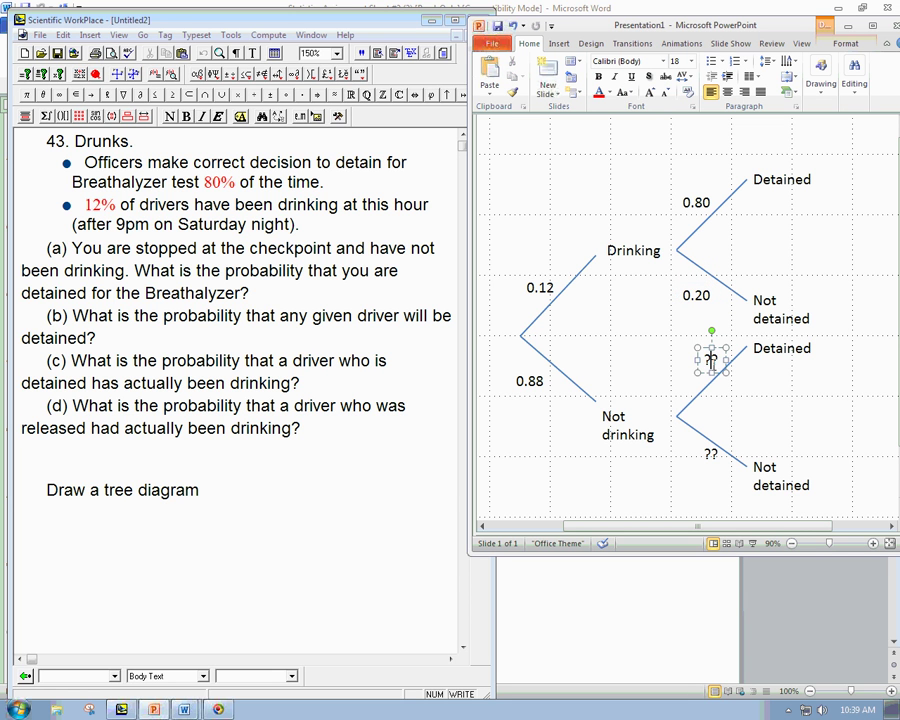
{"action": "left_click_drag", "start_coordinate": [697, 360], "coordinate": [680, 358]}
{"action": "left_click", "coordinate": [707, 363]}
{"action": "key", "text": "BackSpace"}
{"action": "type", "text": "0.20"}
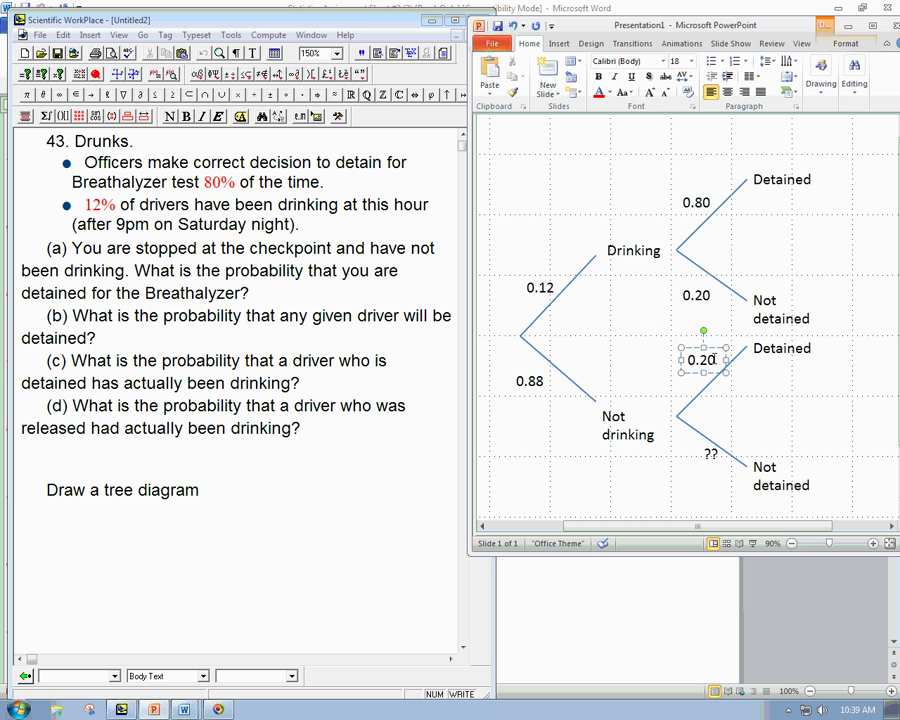
{"action": "left_click", "coordinate": [709, 453]}
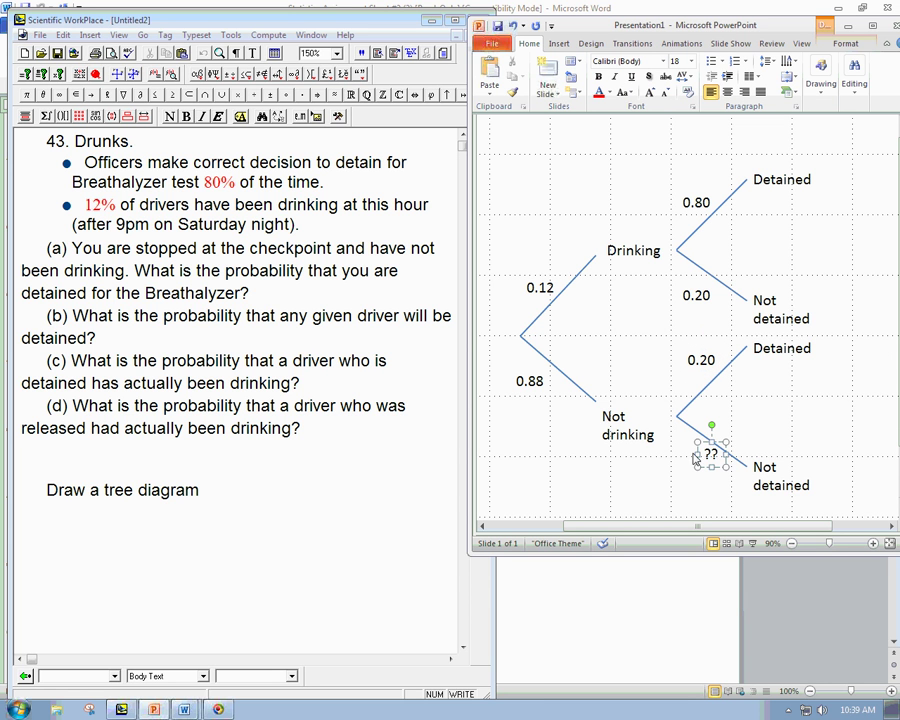
{"action": "left_click_drag", "start_coordinate": [696, 454], "coordinate": [677, 454]}
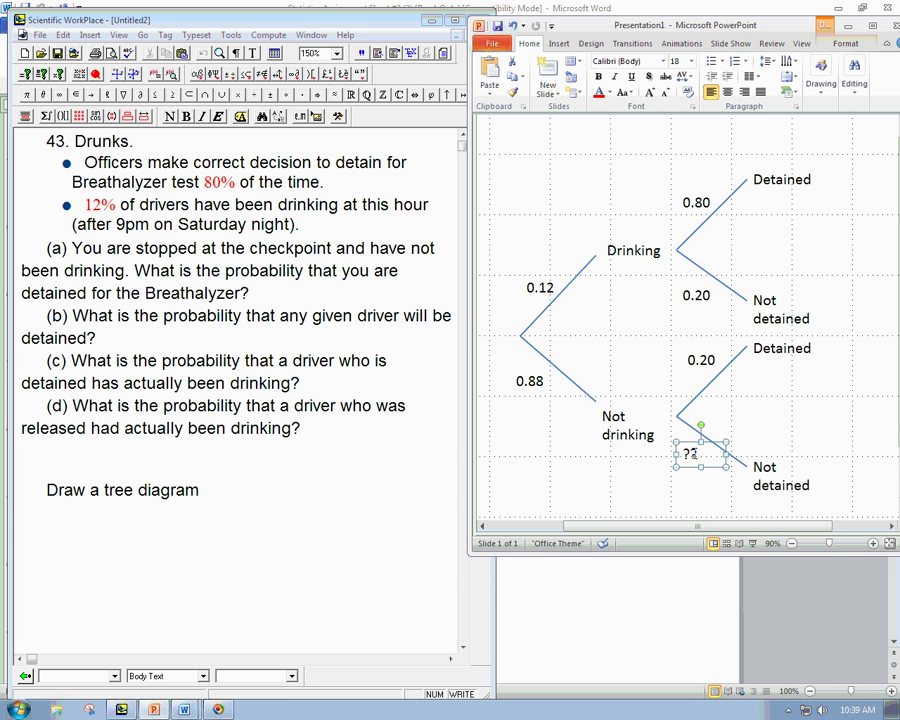
{"action": "key", "text": "BackSpace"}
{"action": "key", "text": "BackSpace"}
{"action": "type", "text": "0.80"}
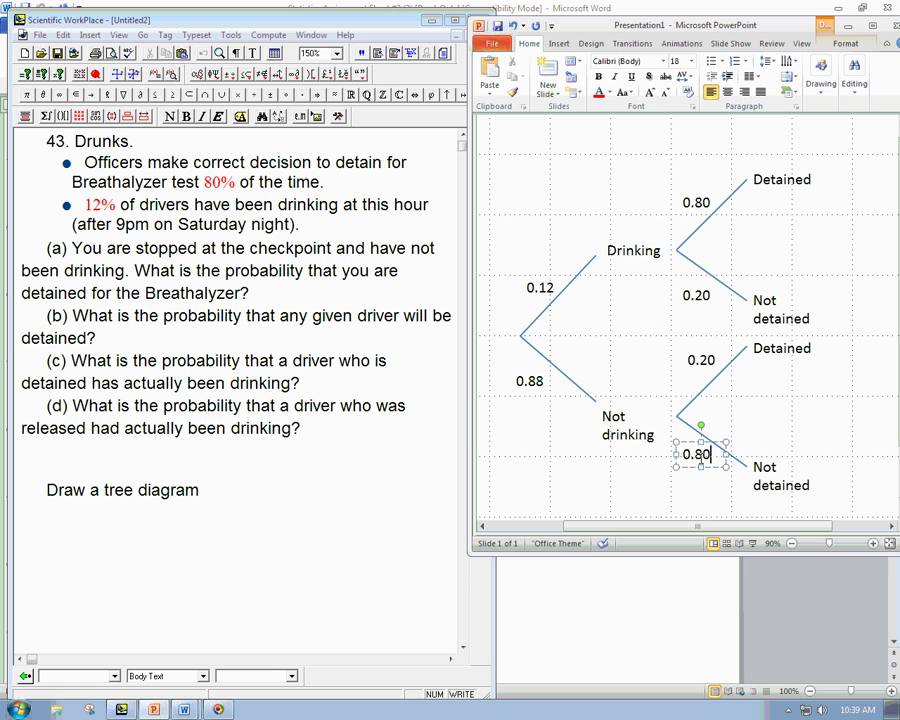
{"action": "left_click", "coordinate": [680, 453]}
End 'Draw a tree diagram' with a period and start '(a) This is' on a new line
{"action": "left_click", "coordinate": [235, 494]}
{"action": "type", "text": "."}
{"action": "key", "text": "Return"}
{"action": "type", "text": "(a)"}
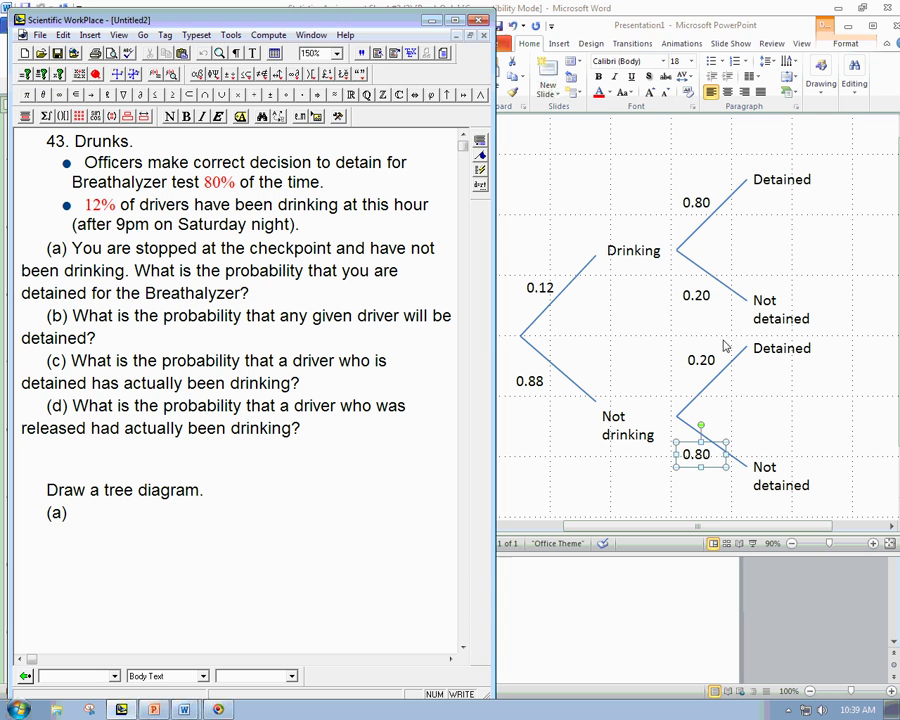
{"action": "left_click", "coordinate": [702, 362]}
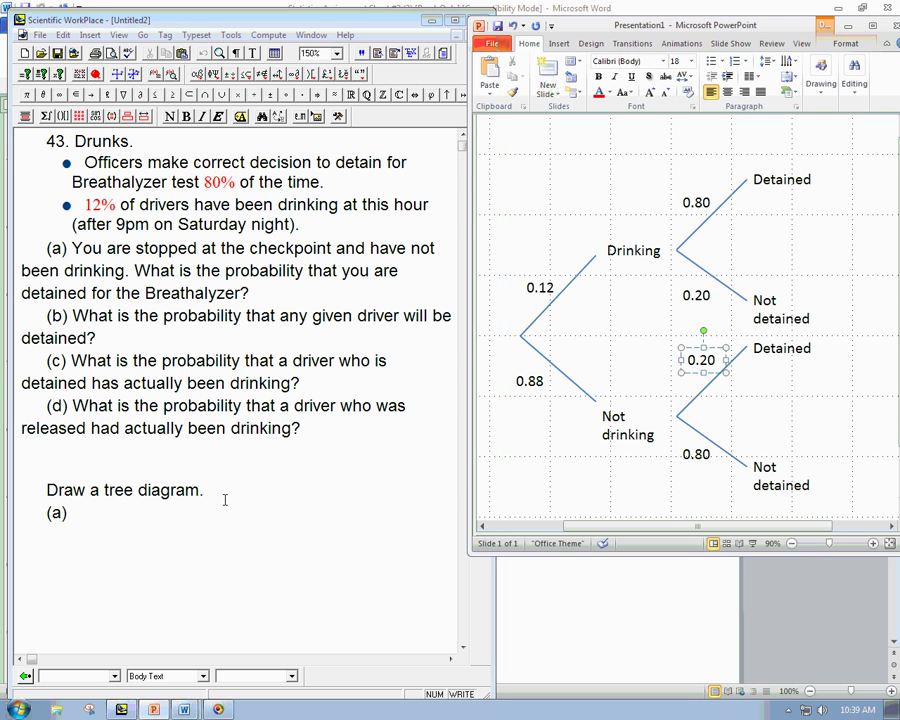
{"action": "left_click", "coordinate": [213, 517]}
{"action": "type", "text": "This is"}
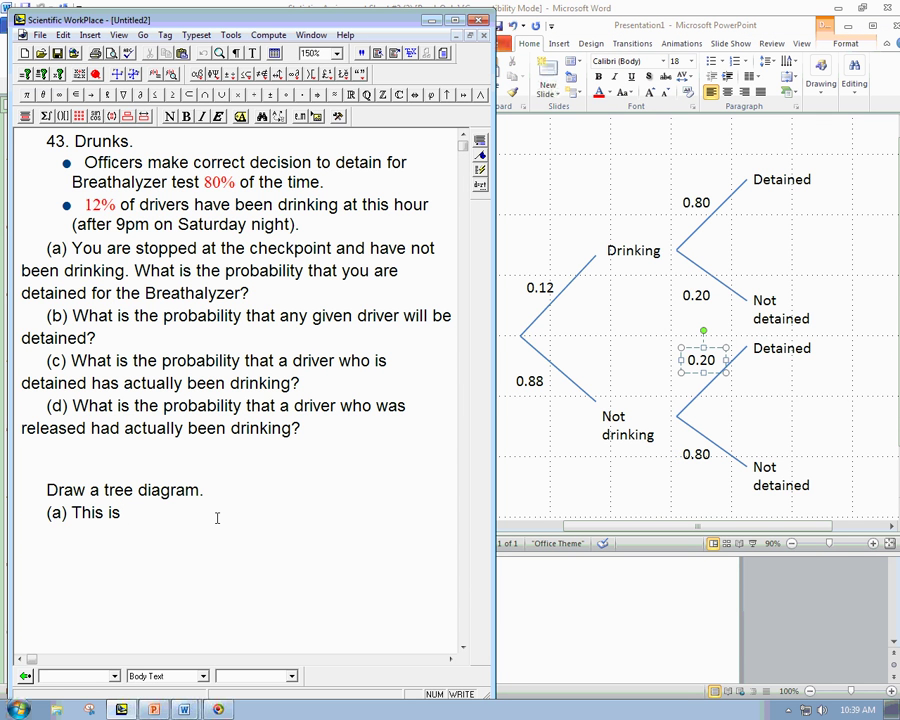
Enter the math expression P(Detained|Not Drinking) = 0.20 = 20%
{"action": "key", "text": "ctrl+m"}
{"action": "type", "text": "P"}
{"action": "key", "text": "ctrl+9"}
{"action": "type", "text": "Detained|Not"}
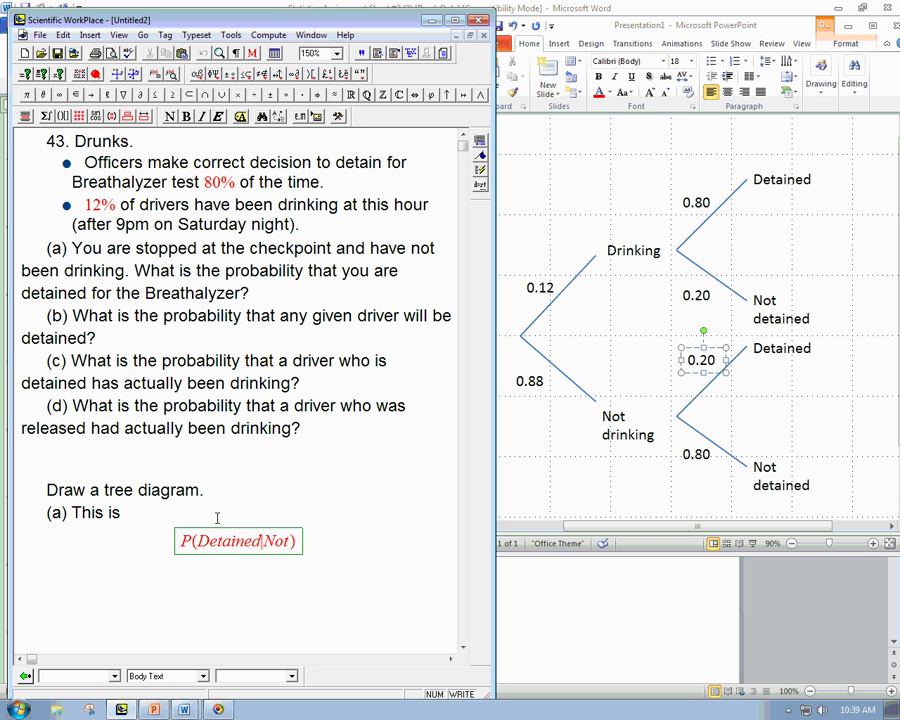
{"action": "type", "text": " Drinking"}
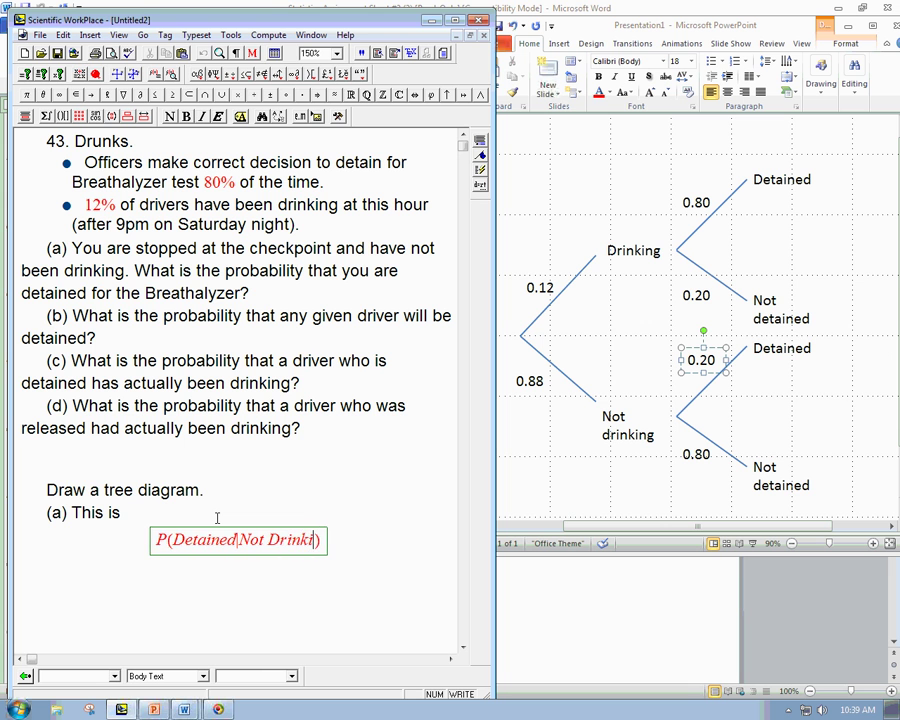
{"action": "key", "text": "Right"}
{"action": "type", "text": "= 0.20"}
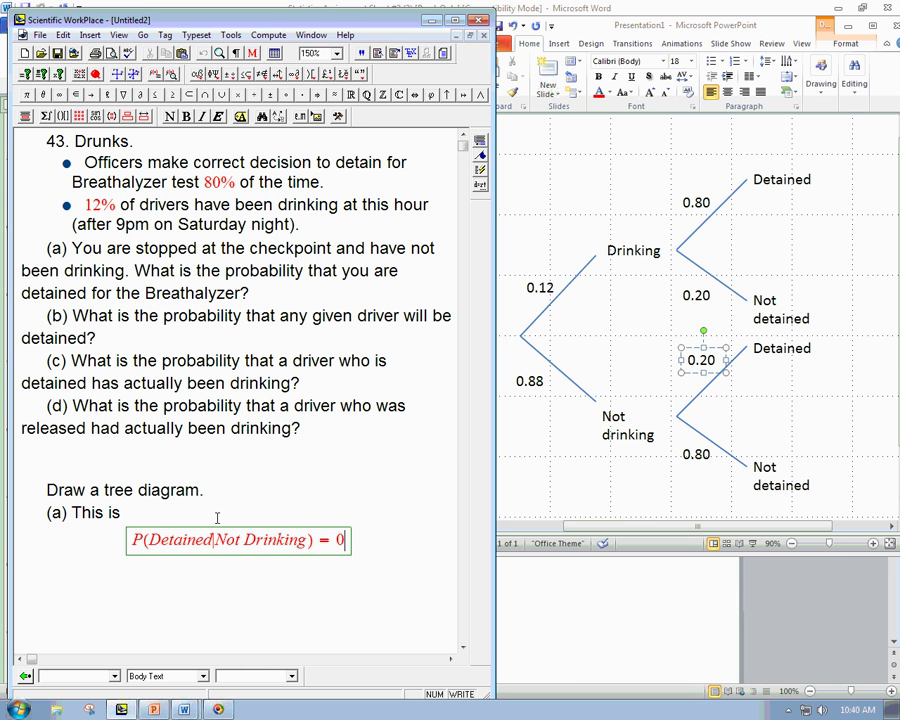